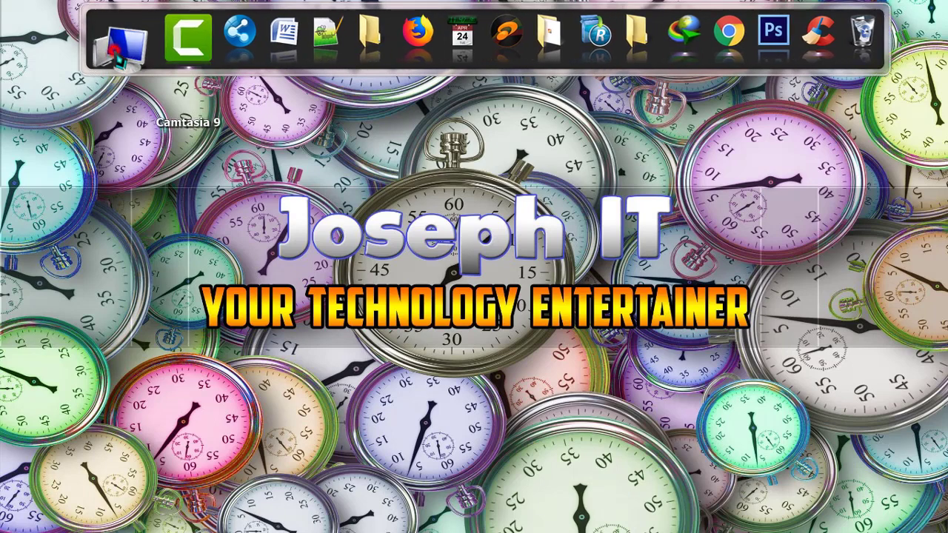
- Turn on BitLocker for the PENDRIVE (D:) pen drive from the Computer window
click(119, 37)
click(440, 296)
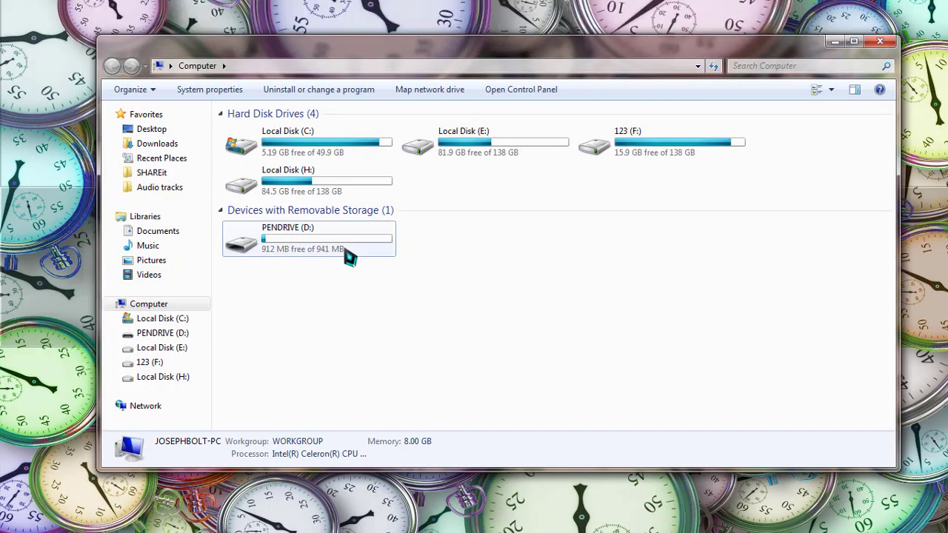
click(346, 254)
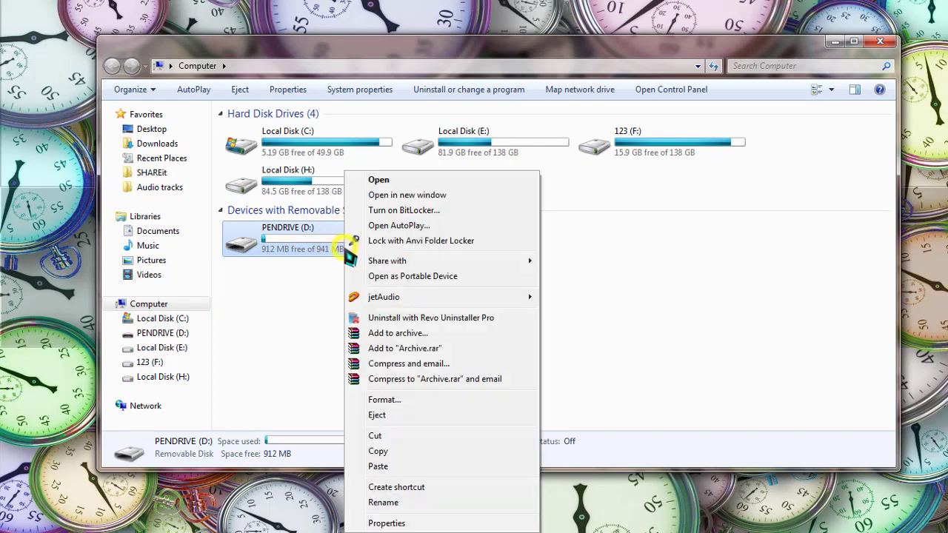
right_click(348, 256)
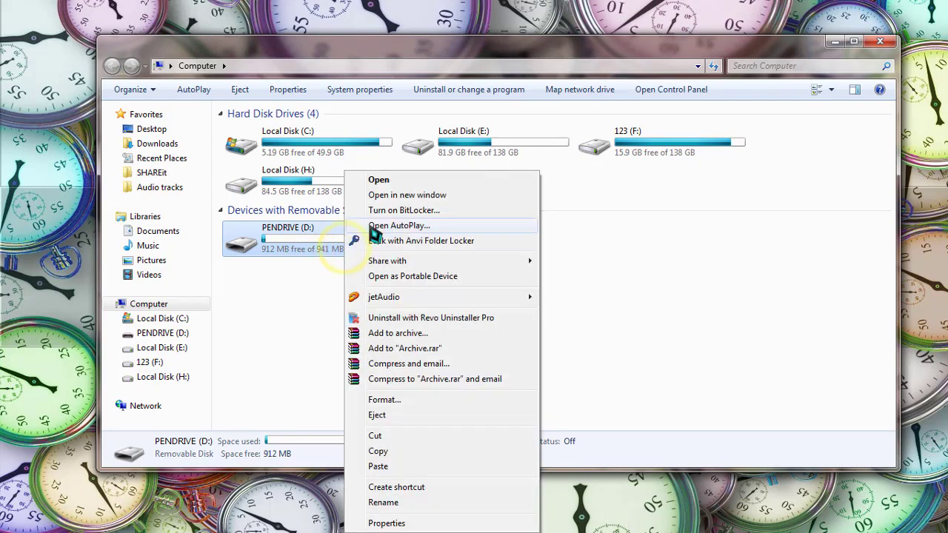
click(444, 211)
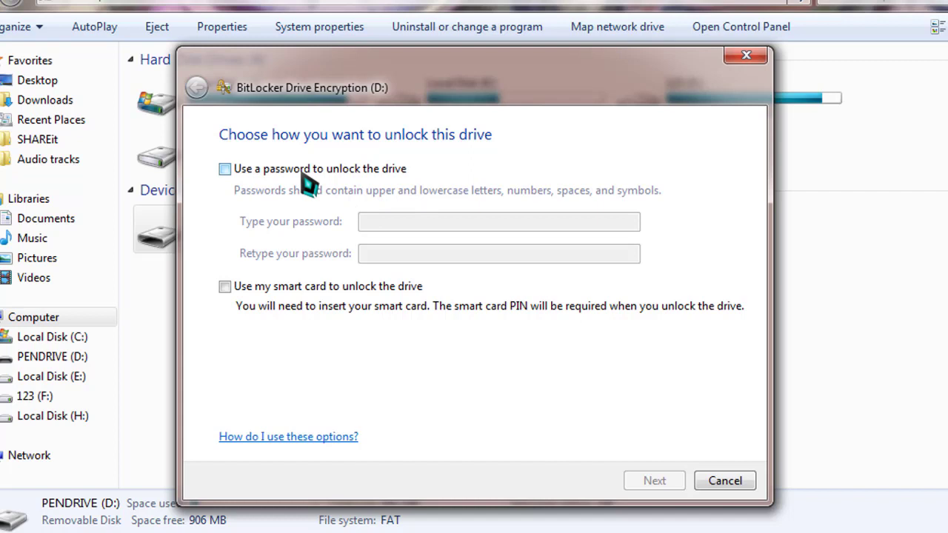
- Choose password unlocking for the pen drive, enter and confirm the password, and continue
click(307, 179)
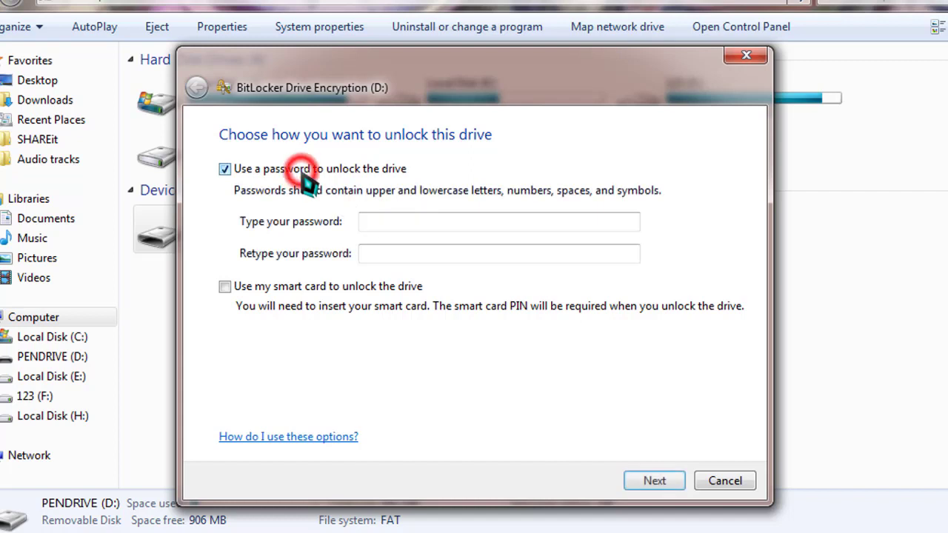
click(395, 222)
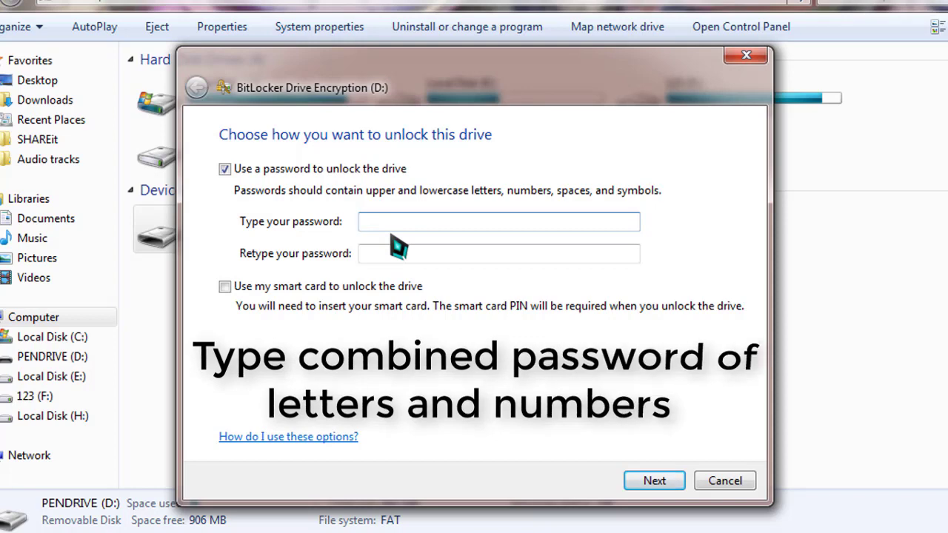
text(••••••)
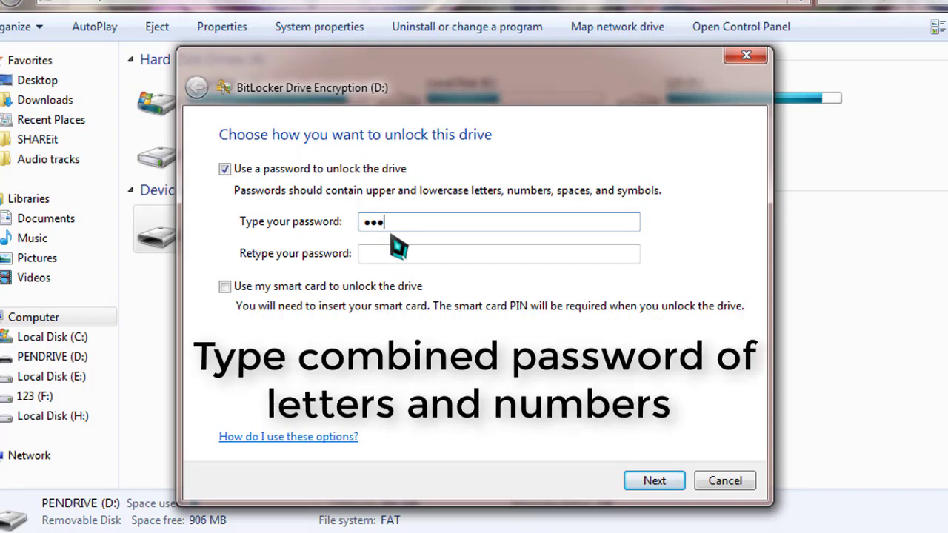
text(••••••)
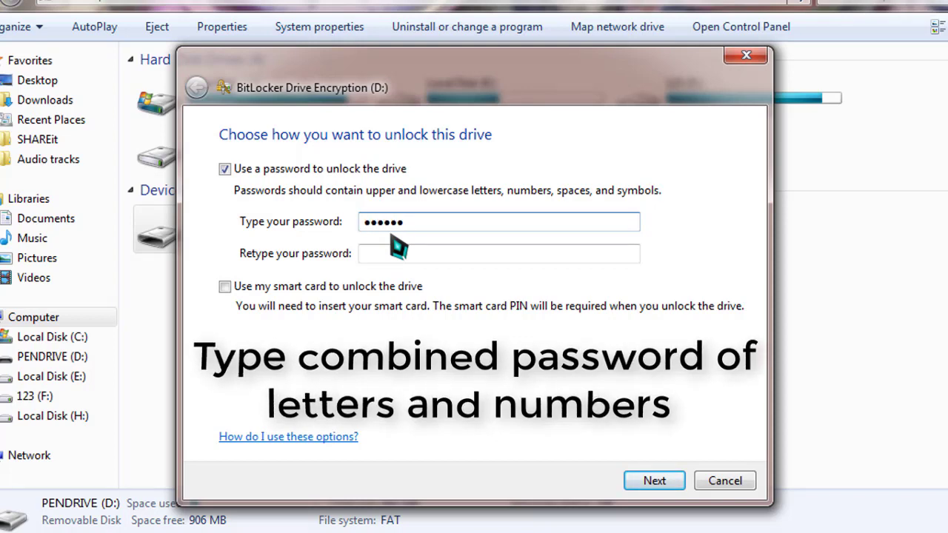
key(Tab)
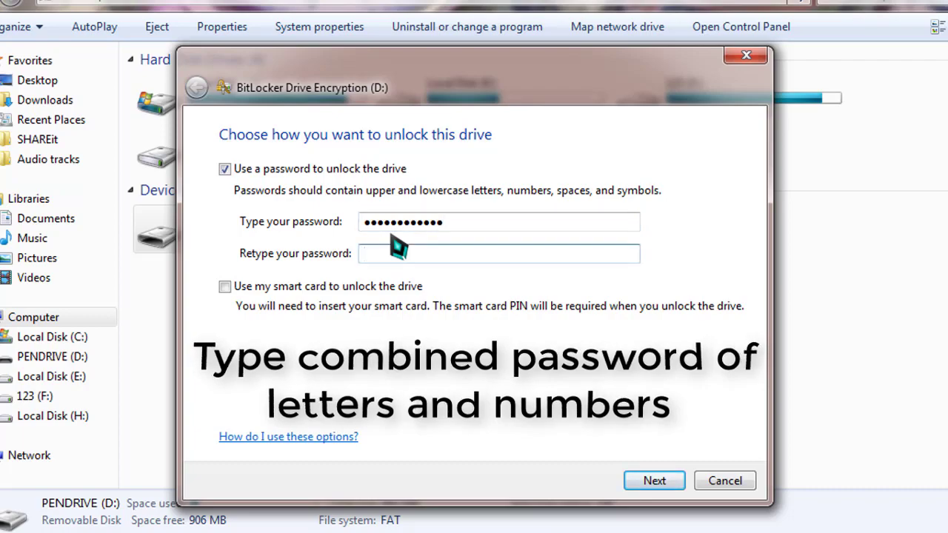
text(••••••••••••)
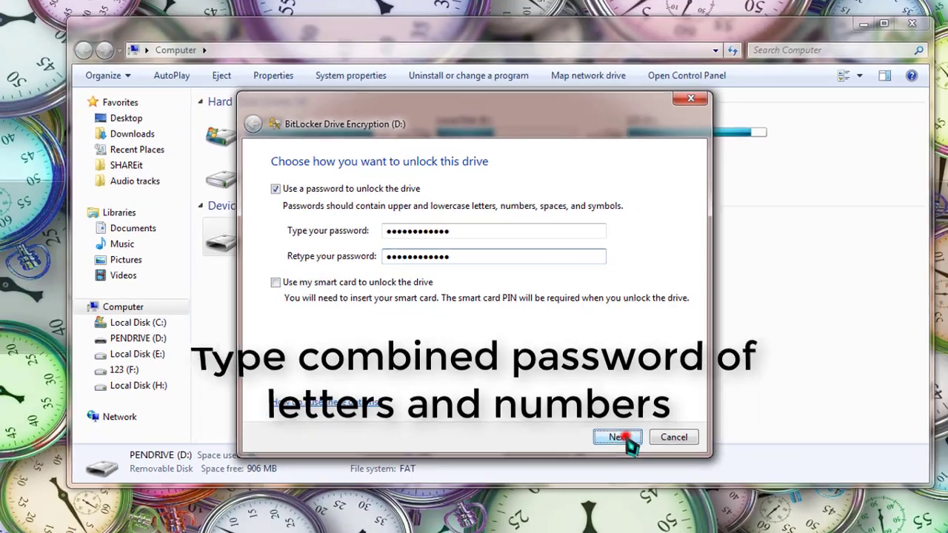
click(652, 478)
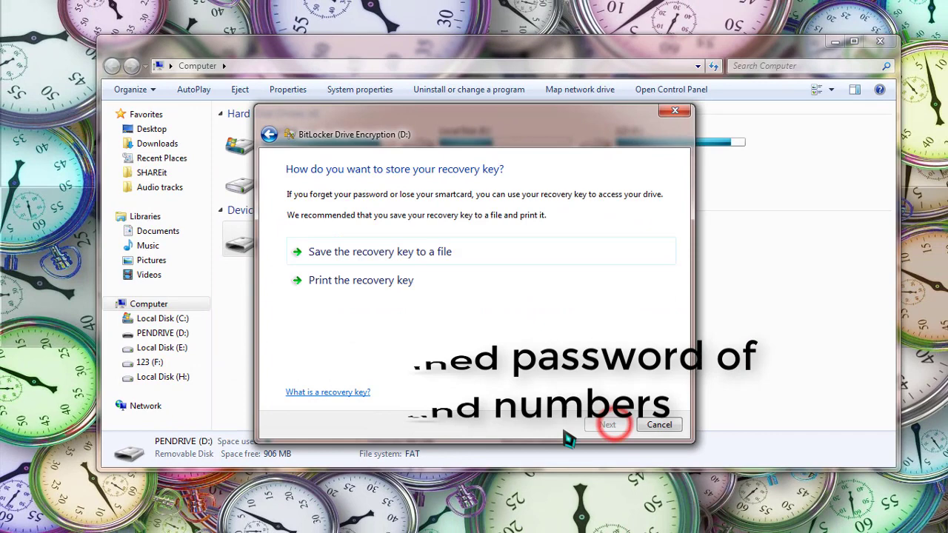
- Save the BitLocker recovery key as a text file on the Desktop
click(395, 255)
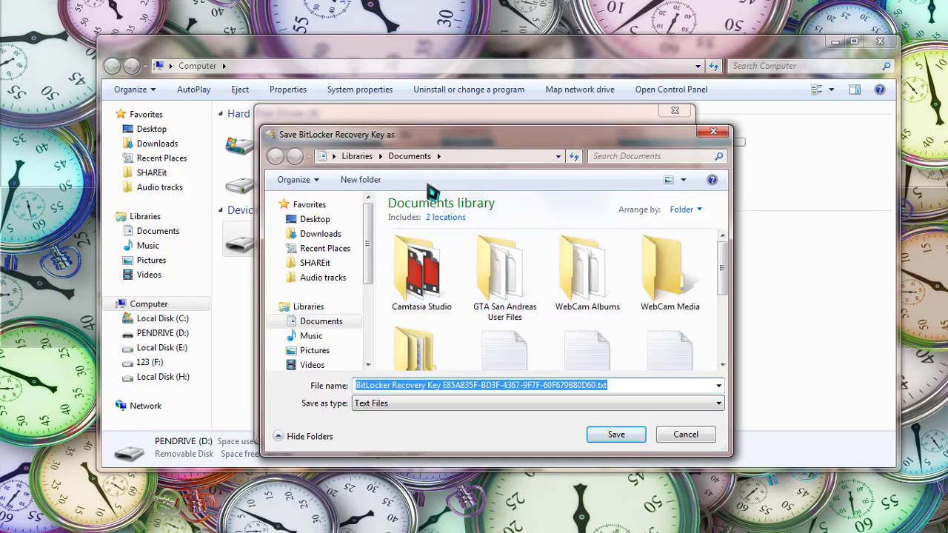
click(331, 220)
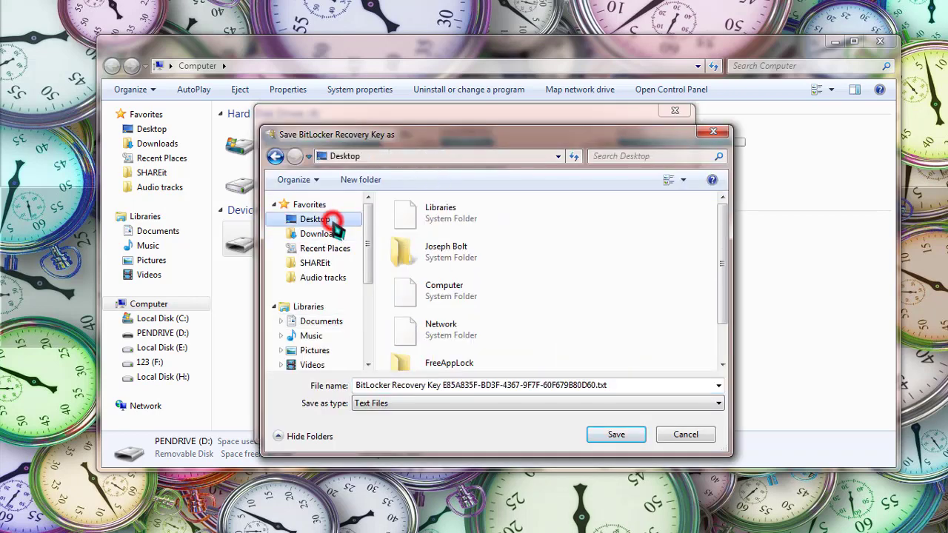
click(611, 437)
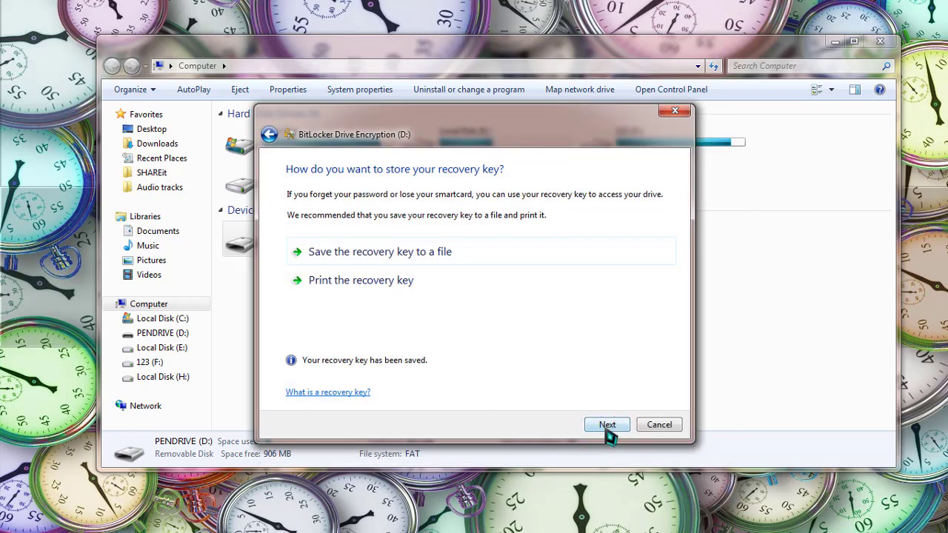
click(607, 433)
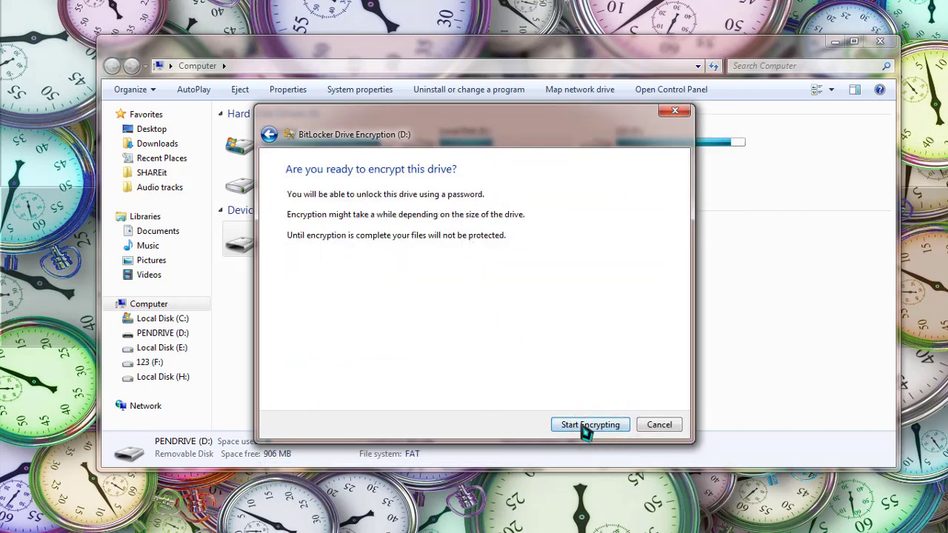
- Encrypt PENDRIVE (D:) and close the completion message once encryption finishes
click(624, 430)
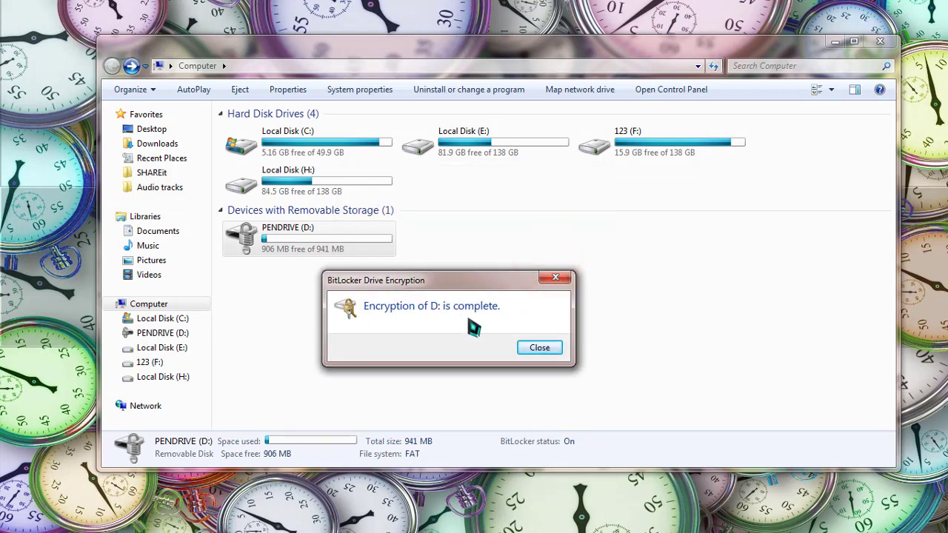
click(536, 350)
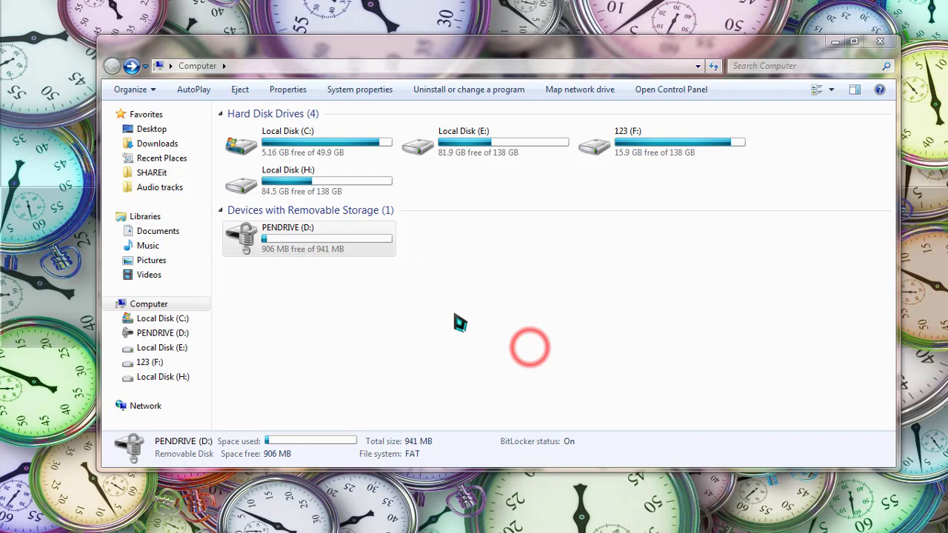
- Select the locked Removable Disk (D:) and enter its BitLocker unlock password
click(348, 254)
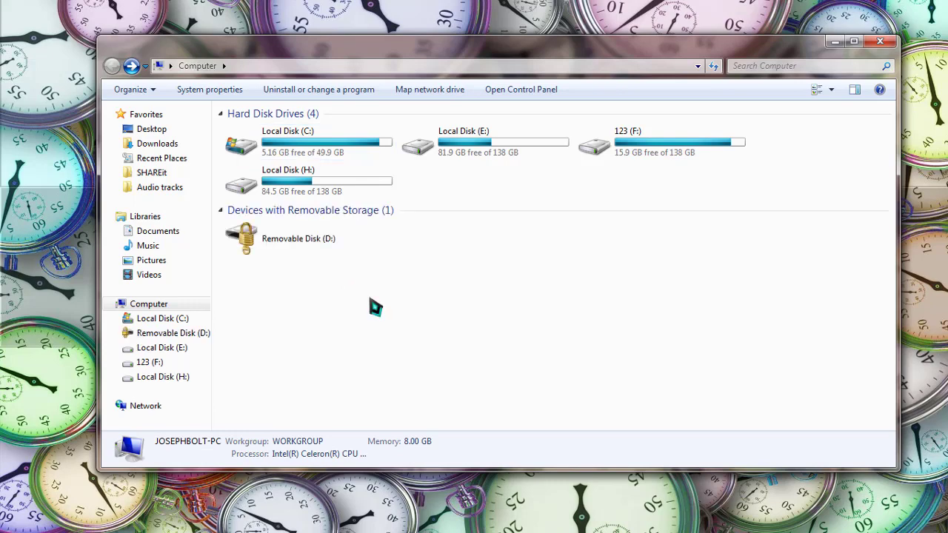
click(360, 223)
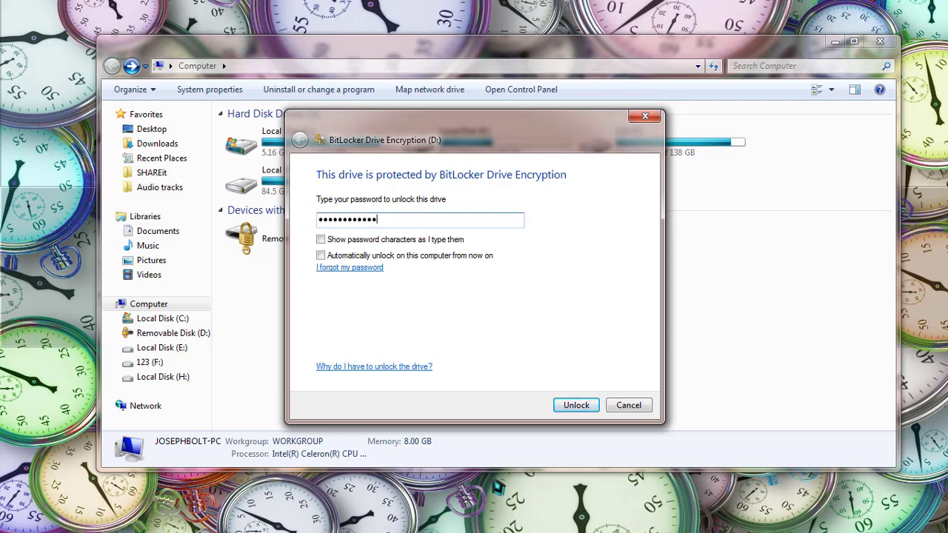
- Unlock the drive, browse its 7 files via AutoPlay, then reselect PENDRIVE (D:)
key(Return)
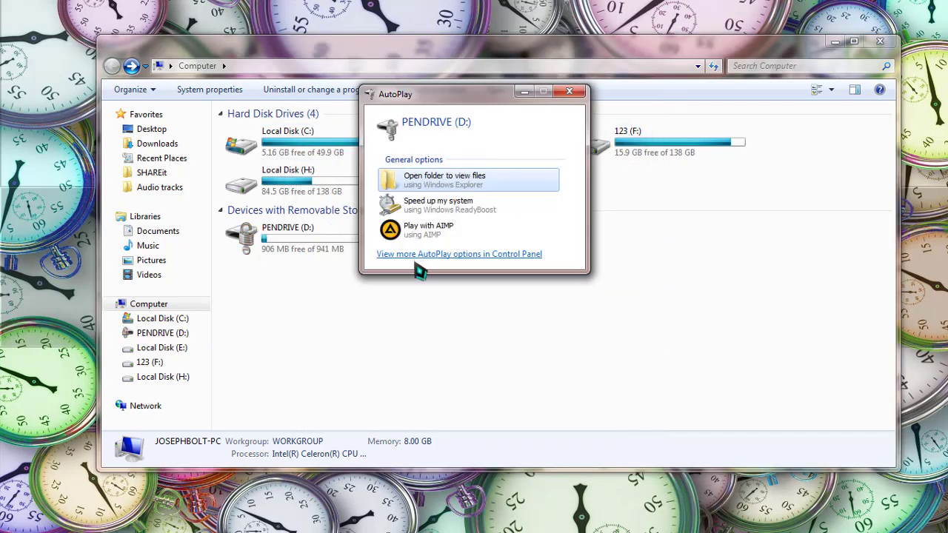
click(437, 181)
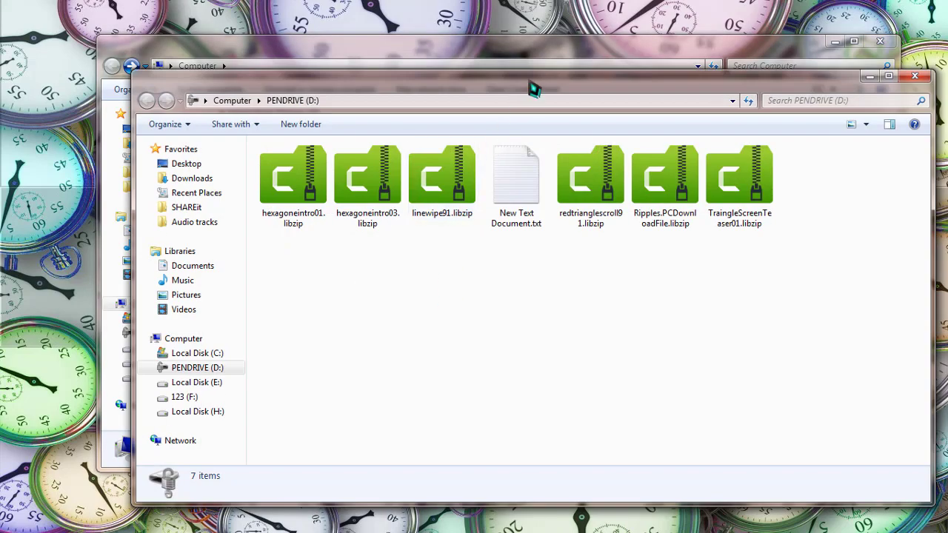
drag(533, 87, 476, 75)
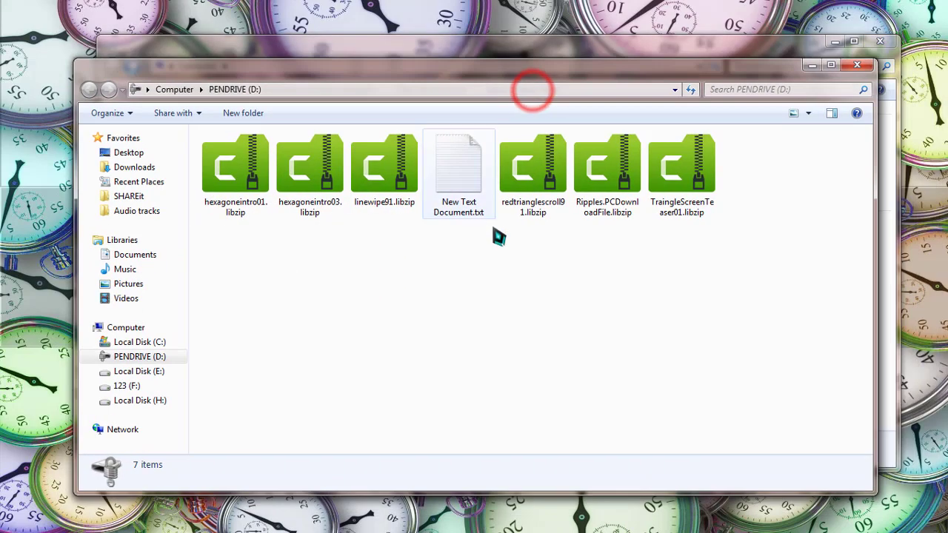
click(857, 65)
click(336, 239)
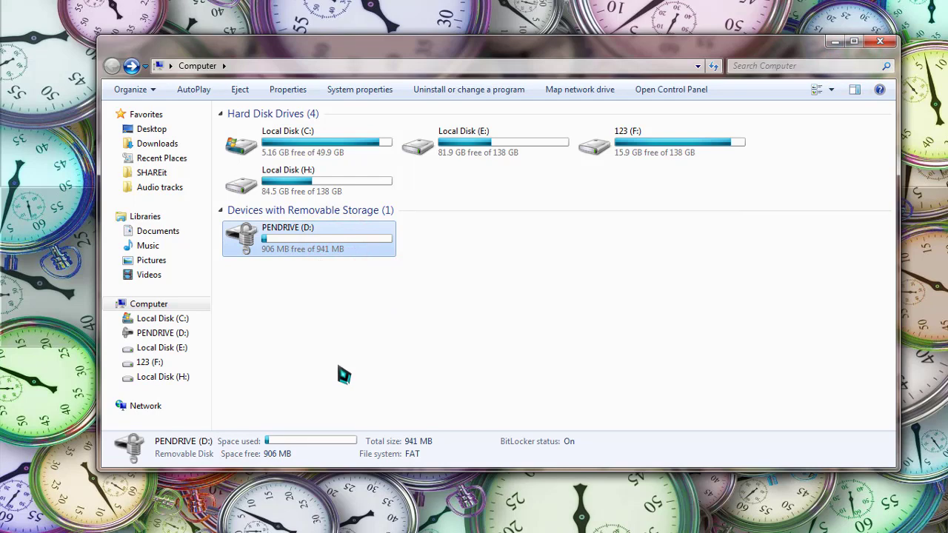
- Open the Control Panel from the Start menu
click(331, 249)
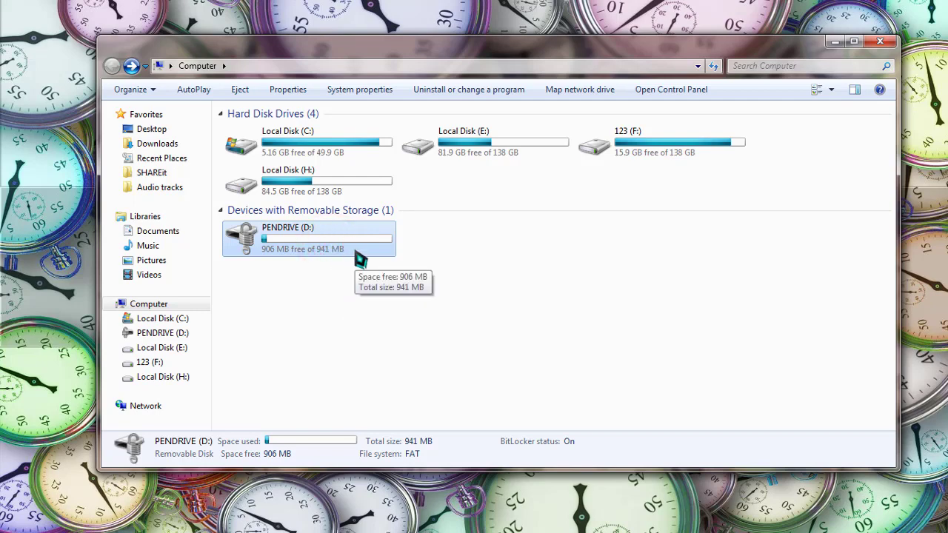
click(926, 20)
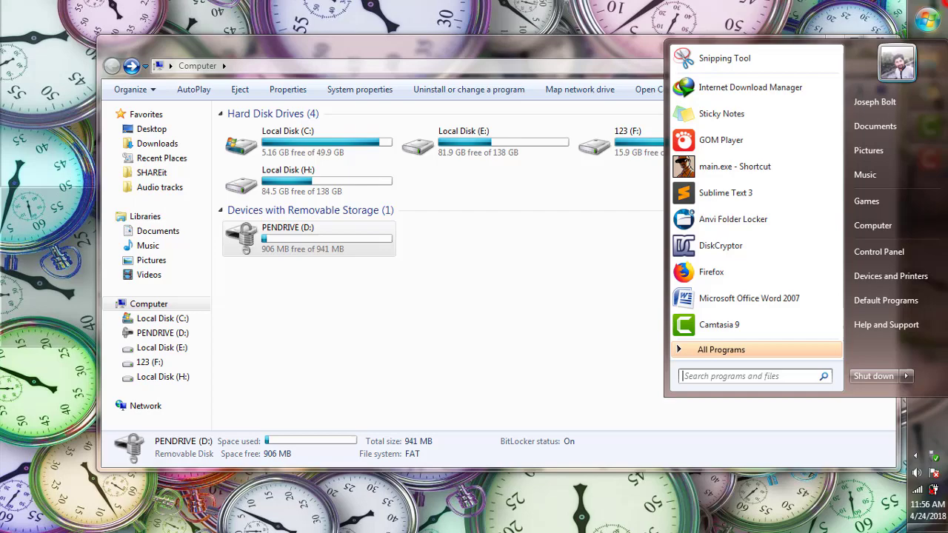
click(896, 253)
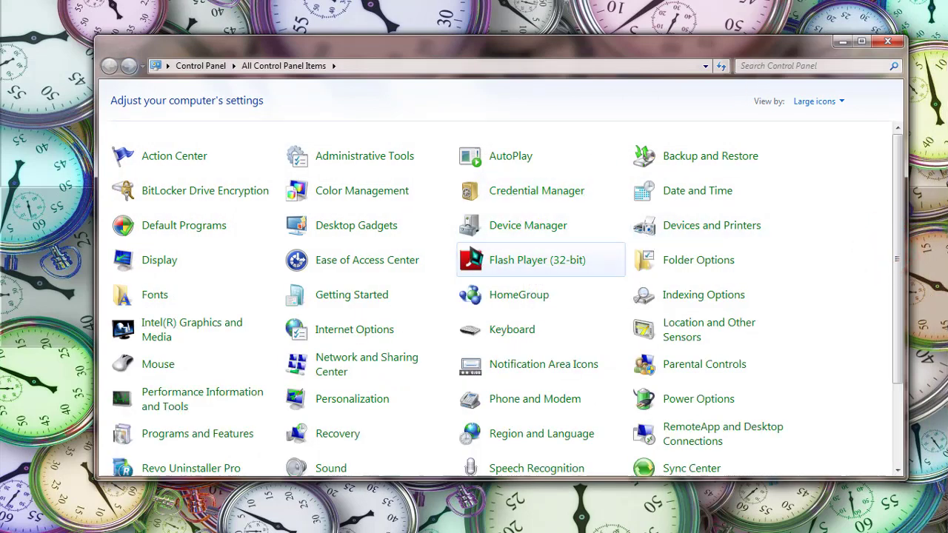
- Turn off BitLocker for PENDRIVE (D:) in BitLocker Drive Encryption and start decrypting it
click(241, 189)
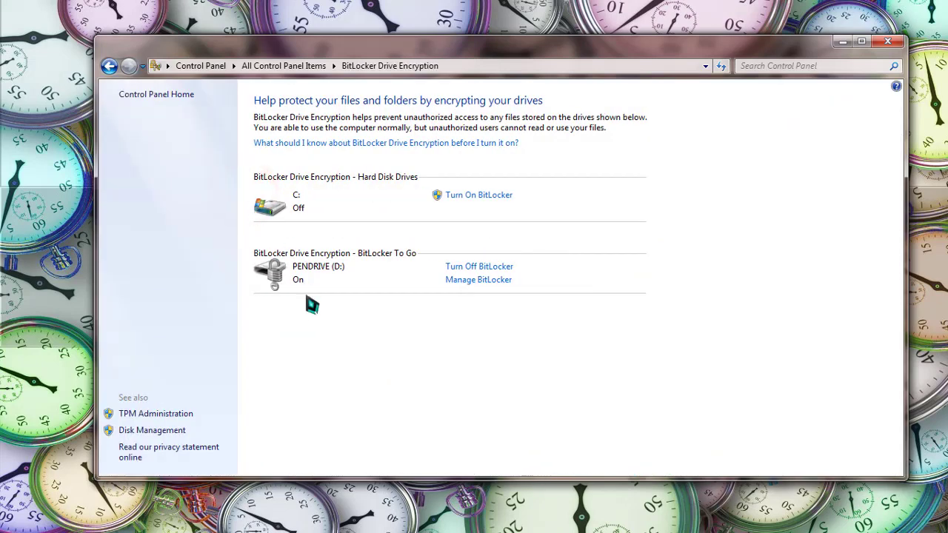
click(311, 303)
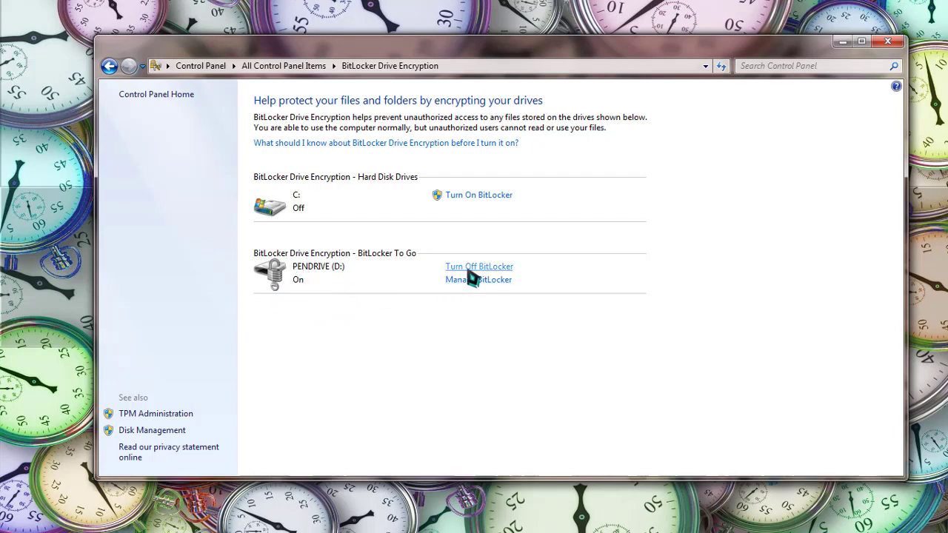
click(475, 267)
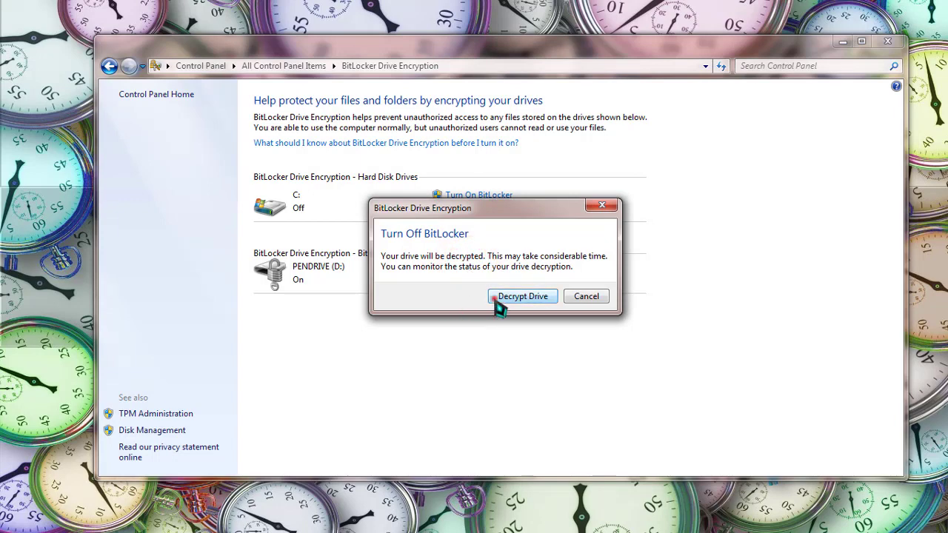
click(494, 299)
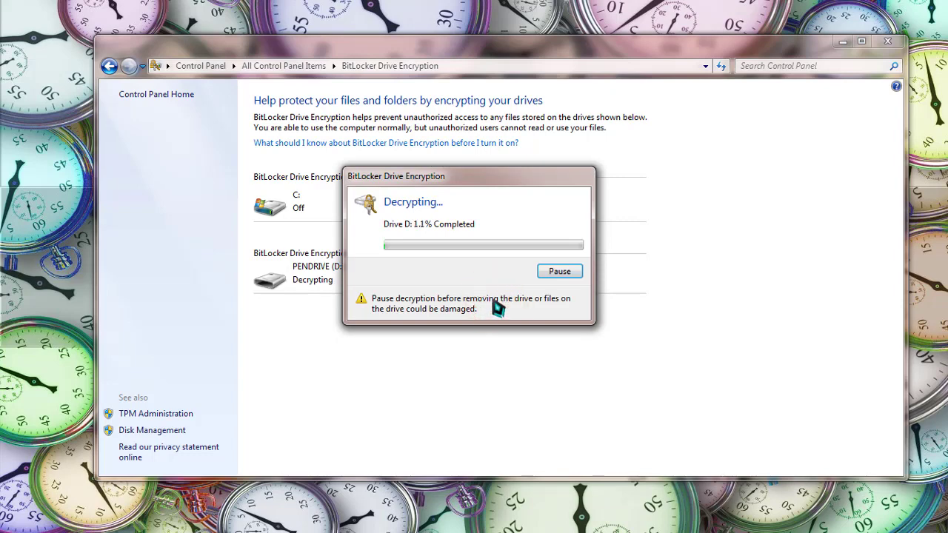